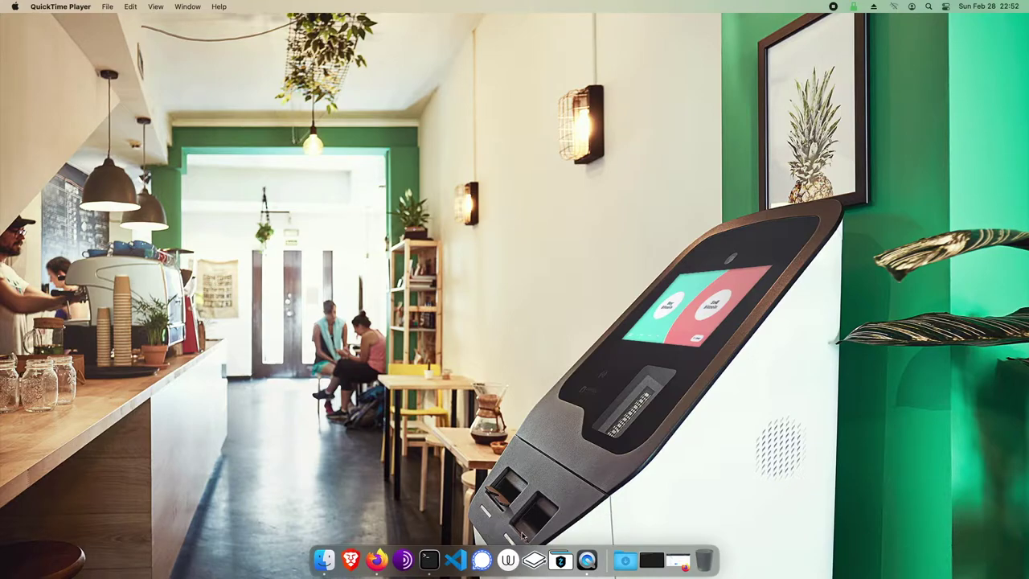
- Restore the Firefox window showing the Lamassu Admin dashboard with server version 7.5.0
left_click(378, 566)
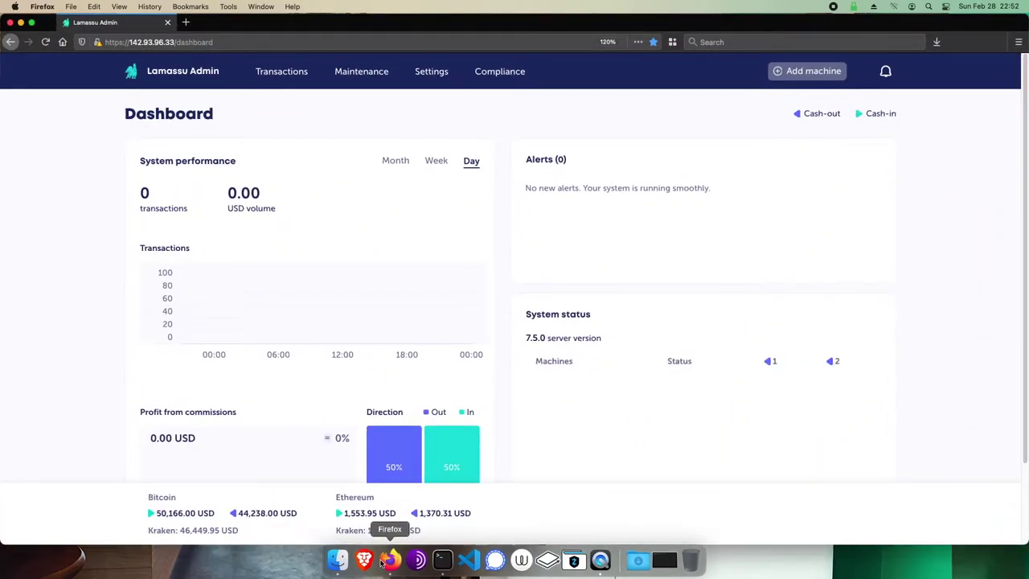
- Review the Bitcoin and Ethereum wallet settings, then go to the Cash Cassettes maintenance page
left_click(432, 79)
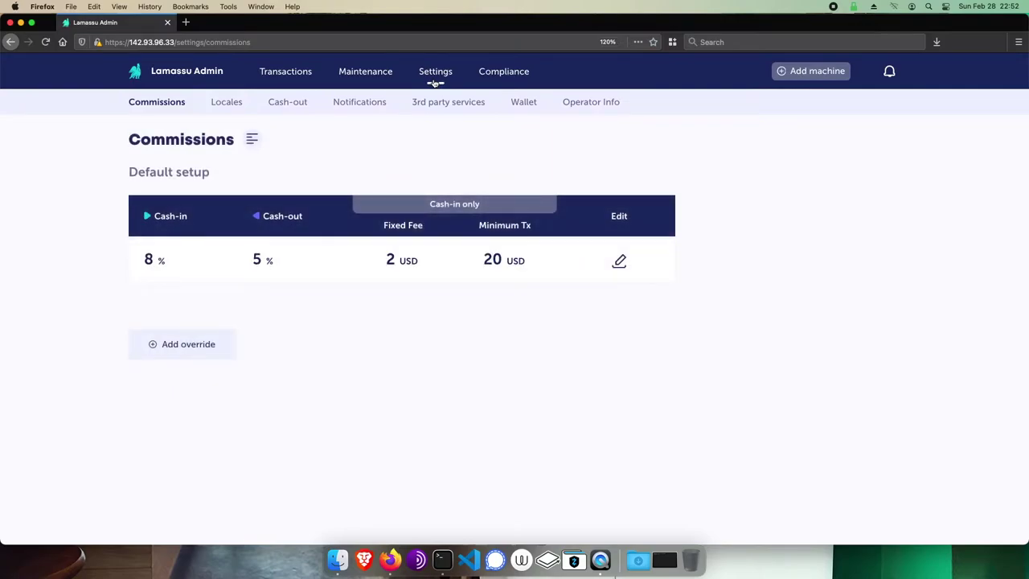
left_click(522, 103)
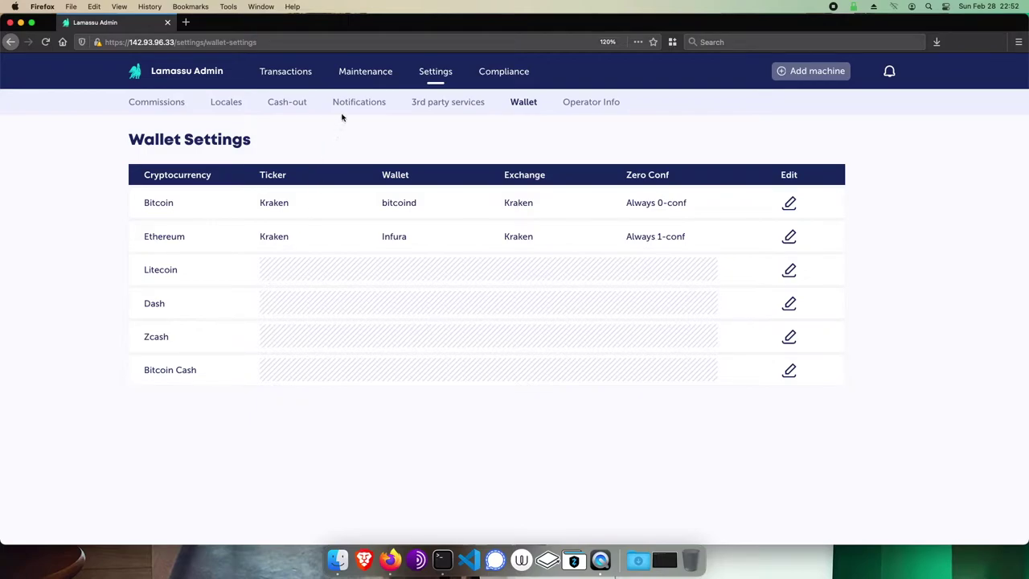
left_click(371, 75)
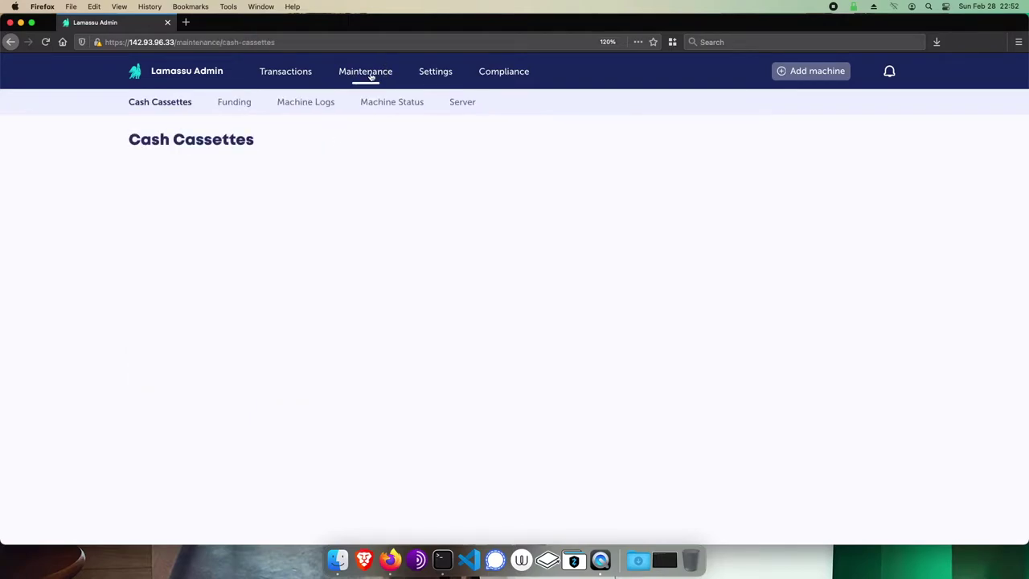
- Show the Server logs with bitcoin and the Lamassu services running, then open Terminal
left_click(458, 103)
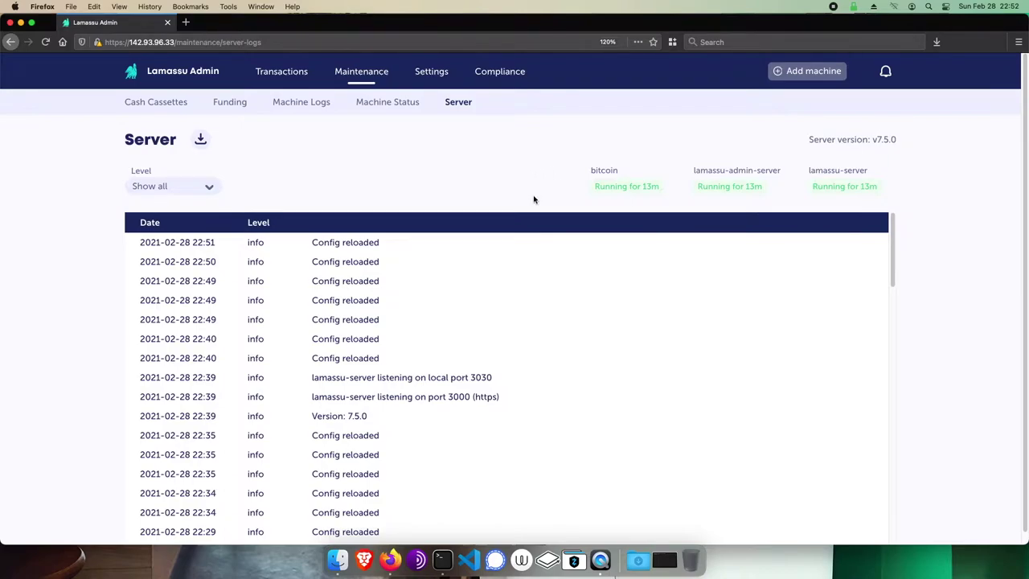
left_click(441, 559)
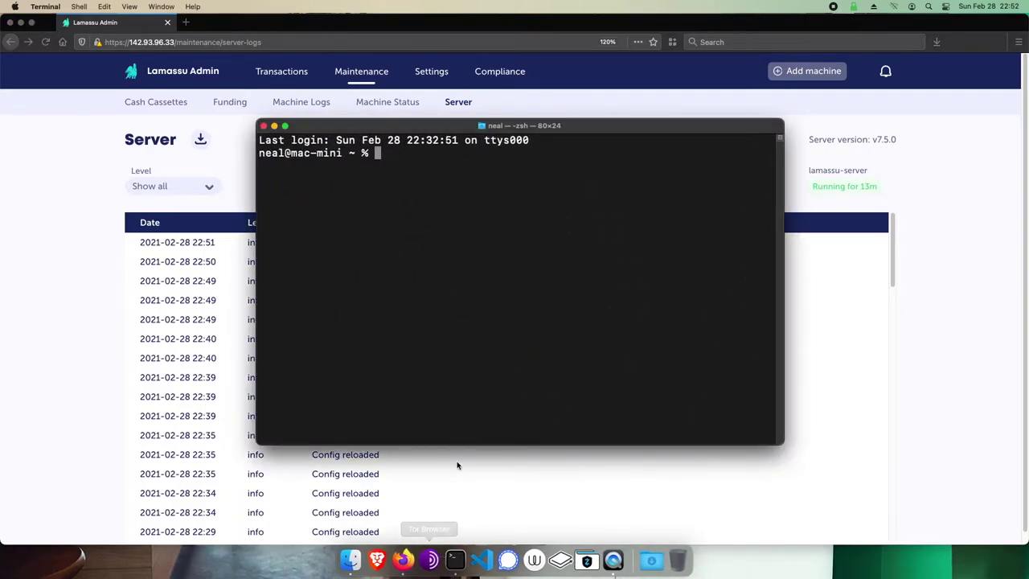
type("ssh root@142.93.96.33")
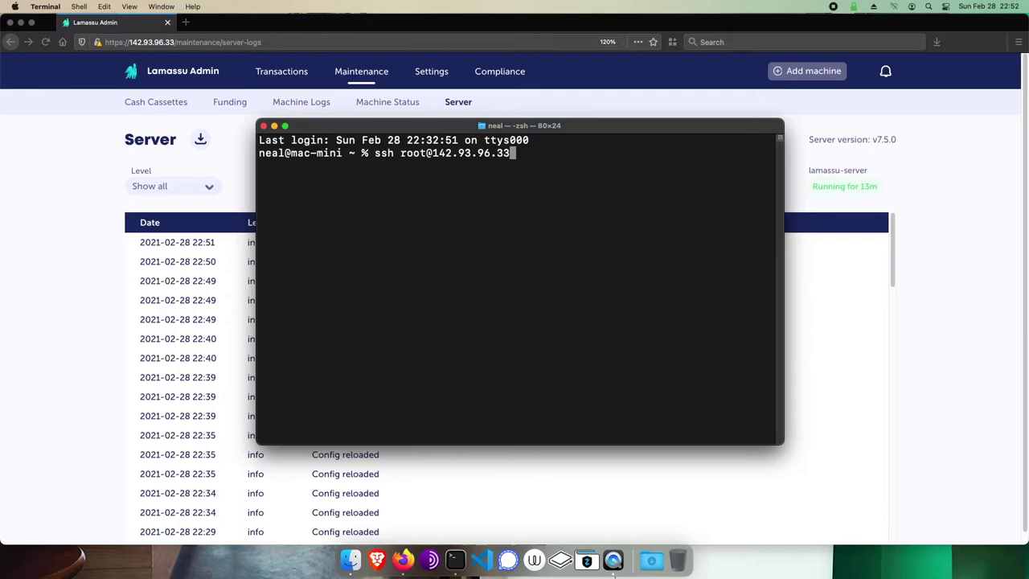
key("Return")
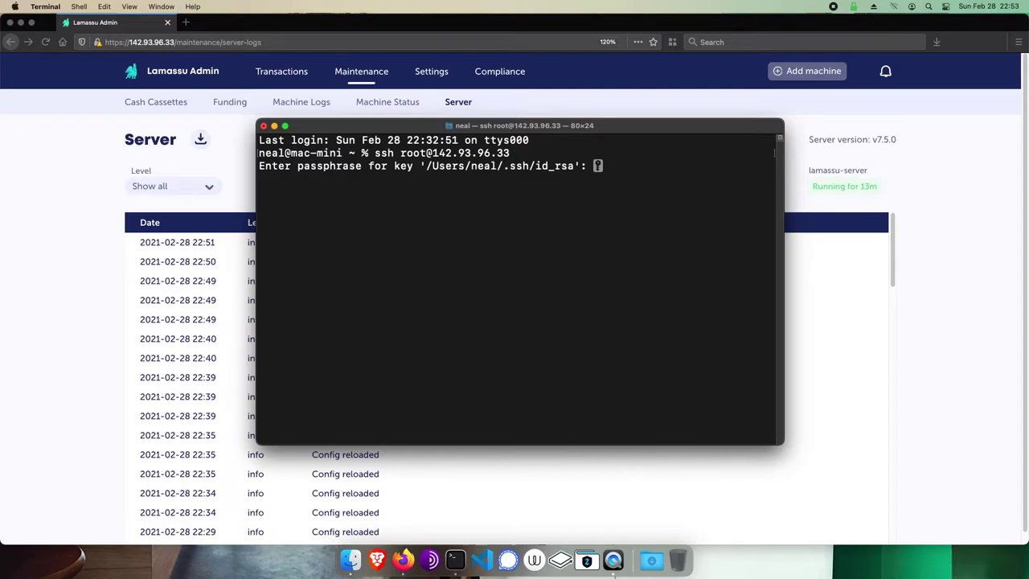
key("Return")
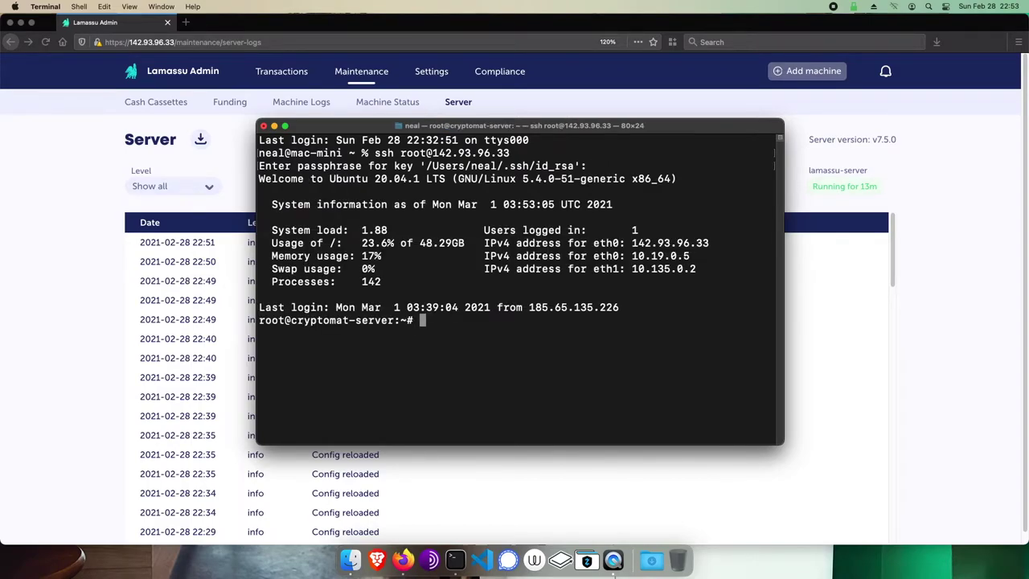
type("lamas")
type("su-coin")
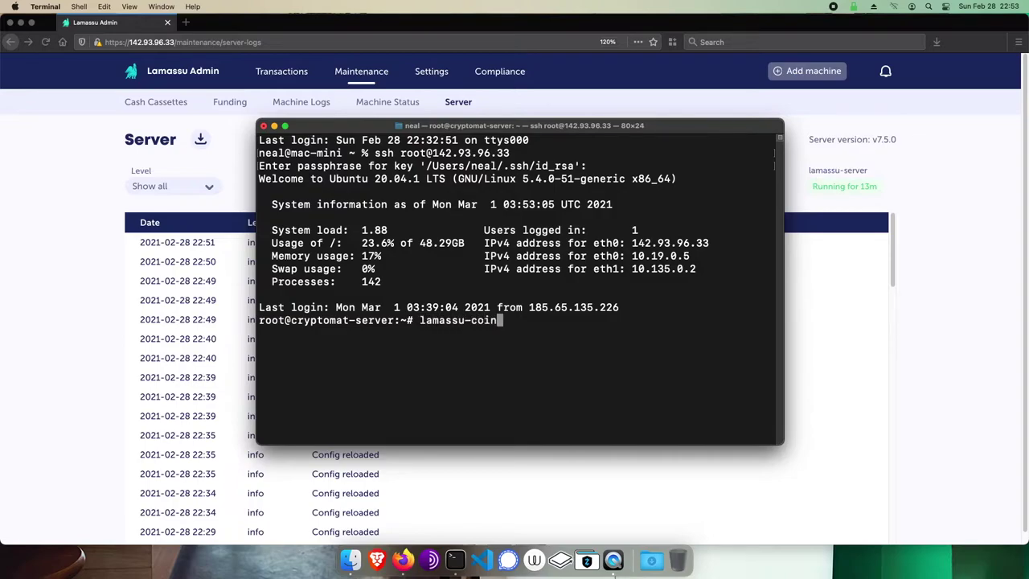
type("s")
key("Return")
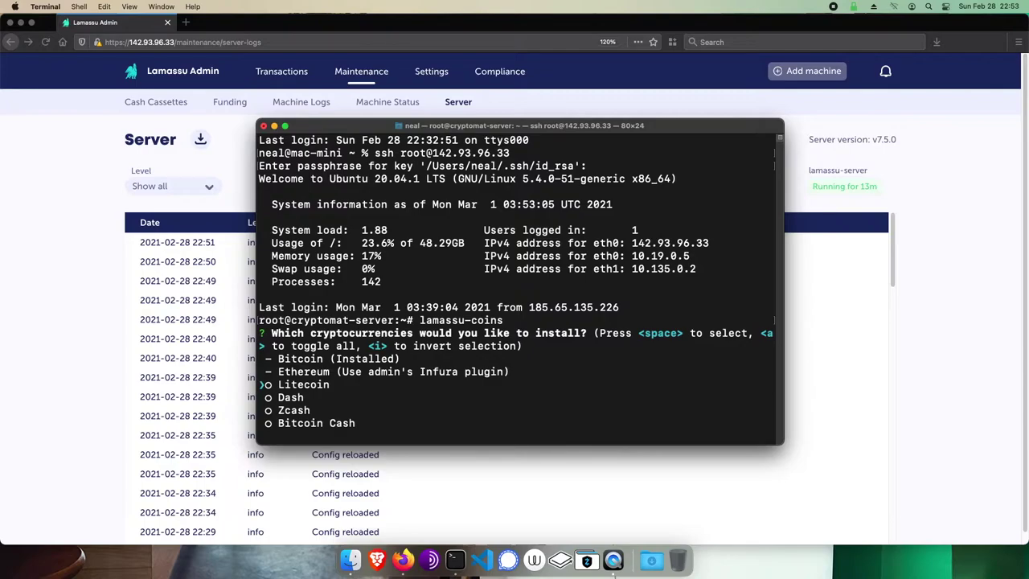
- Install Zcash from the lamassu-coins list, then close the SSH Terminal window
key("Down")
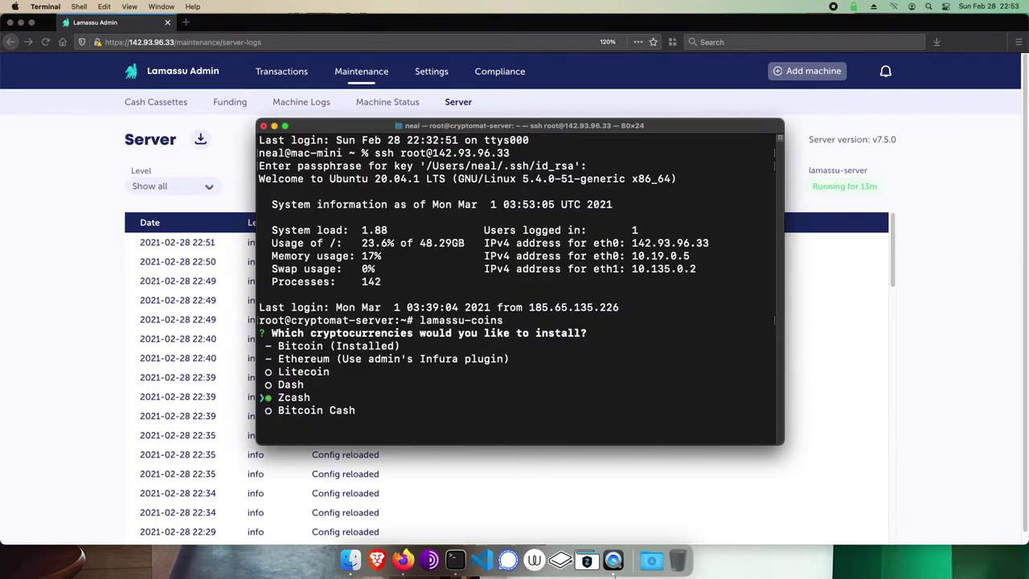
key("Return")
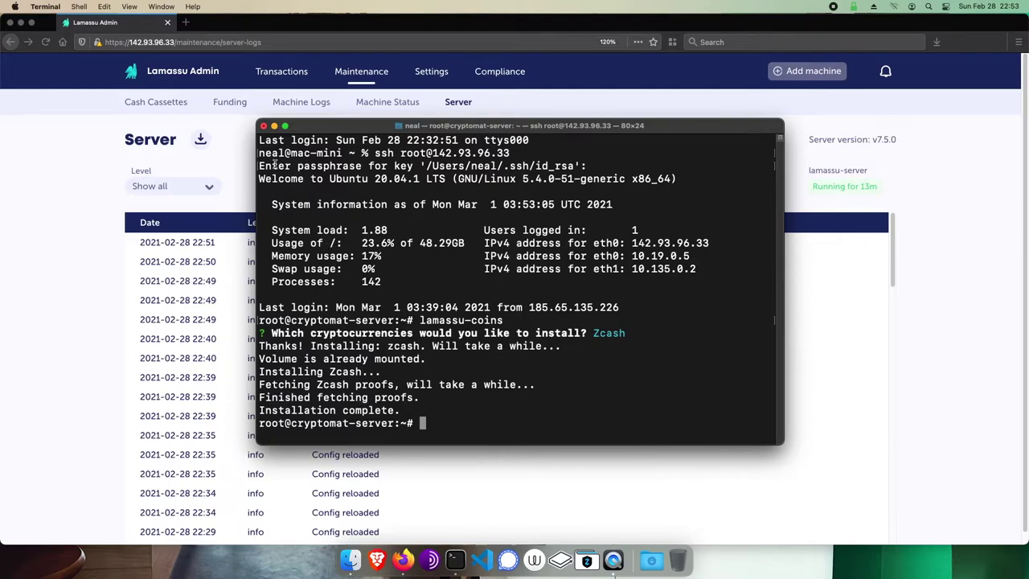
left_click(265, 127)
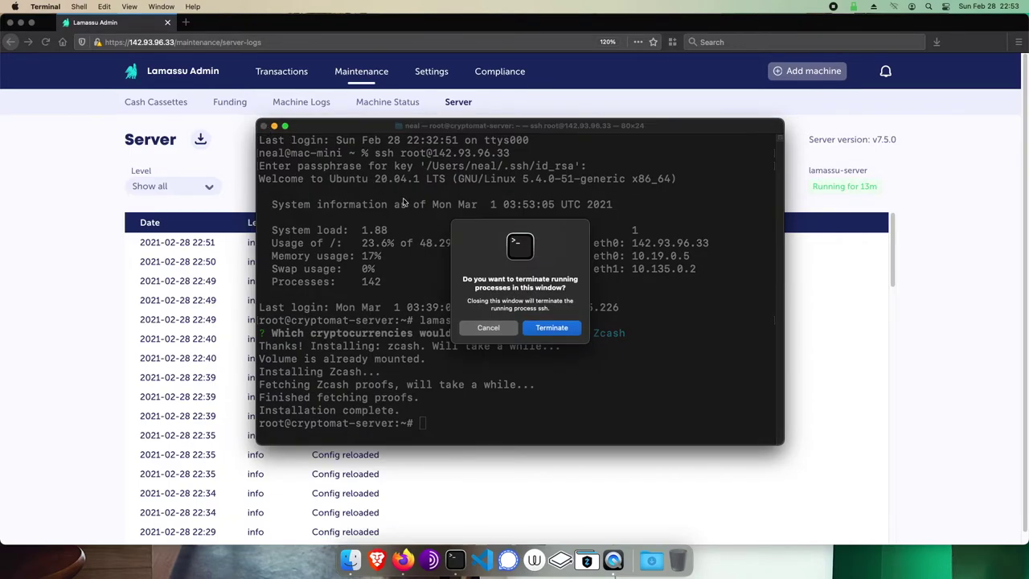
left_click(543, 328)
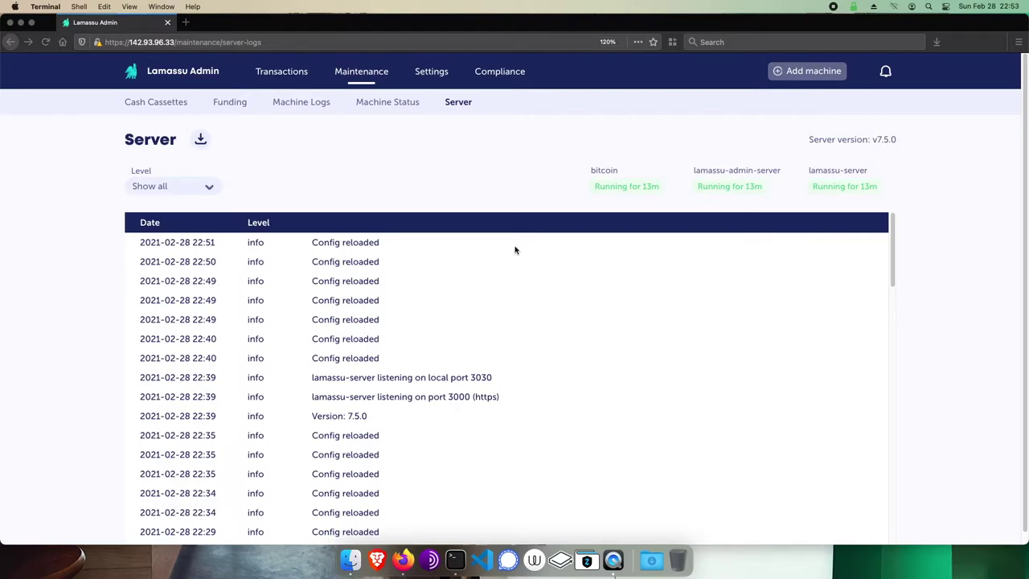
- Return to the Wallet Settings page, where Zcash now appears unconfigured
left_click(435, 74)
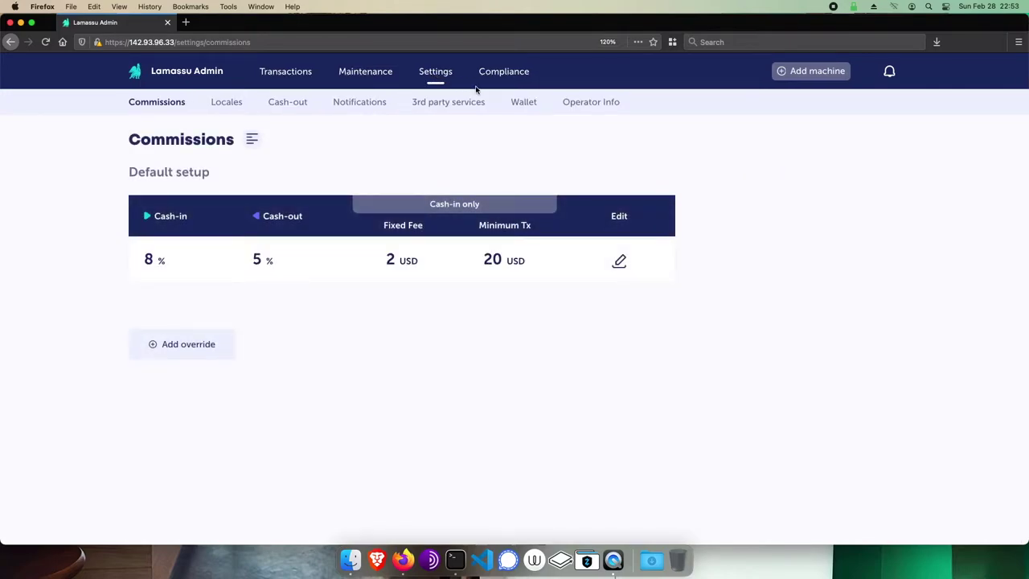
left_click(523, 105)
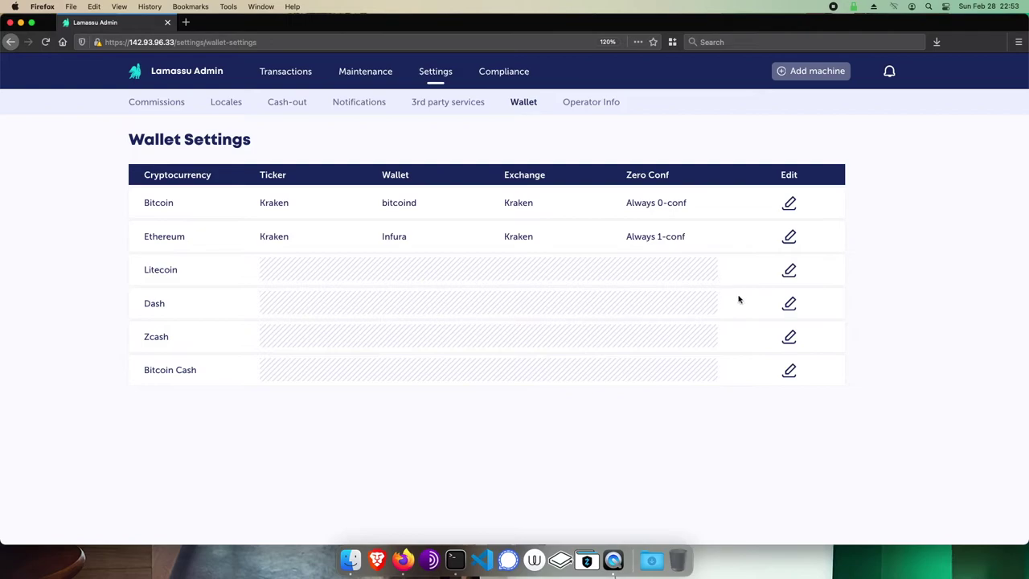
- Start enabling Zcash with Kraken as ticker and the existing zcashd wallet
left_click(788, 338)
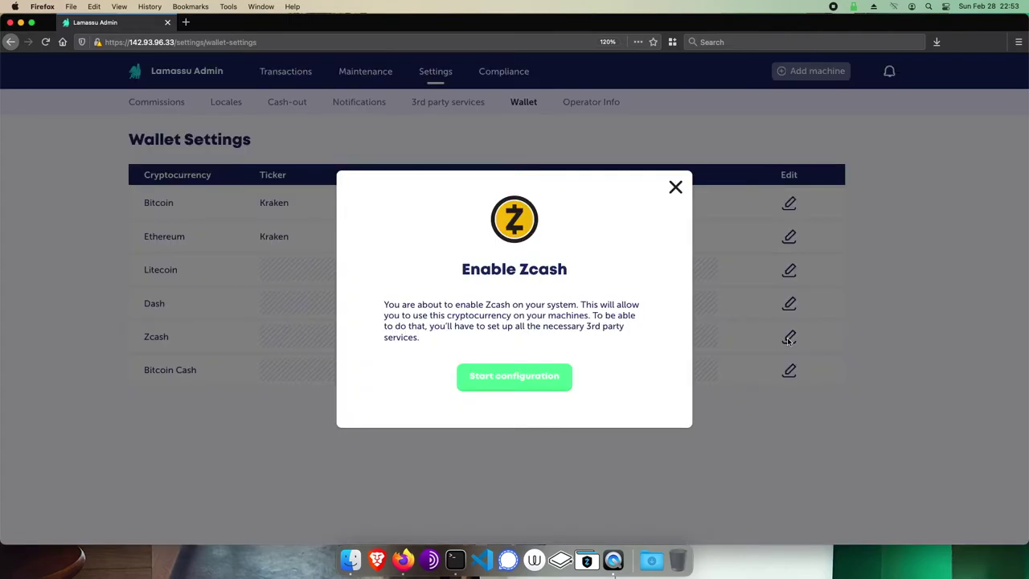
left_click(519, 378)
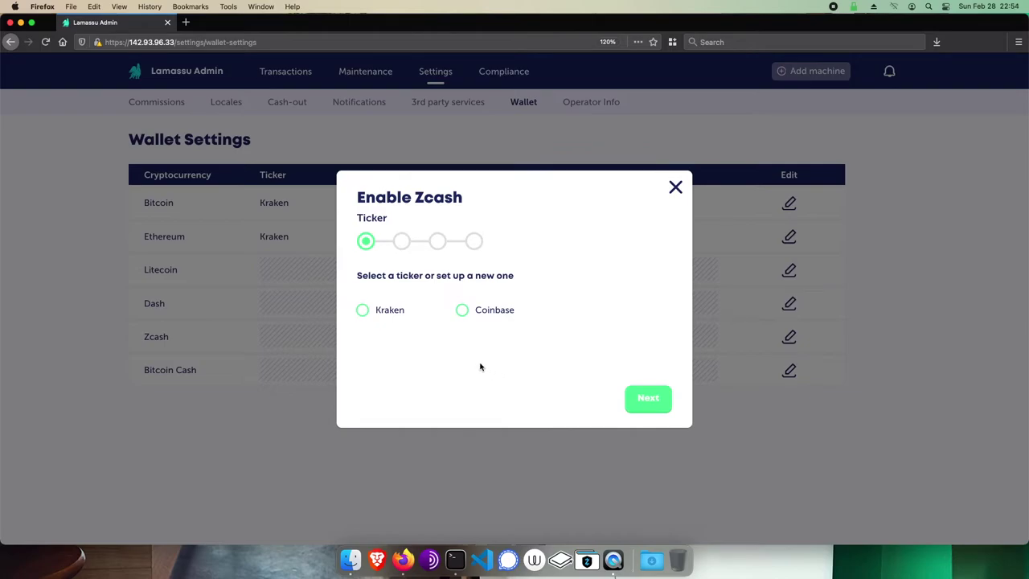
left_click(382, 315)
left_click(641, 394)
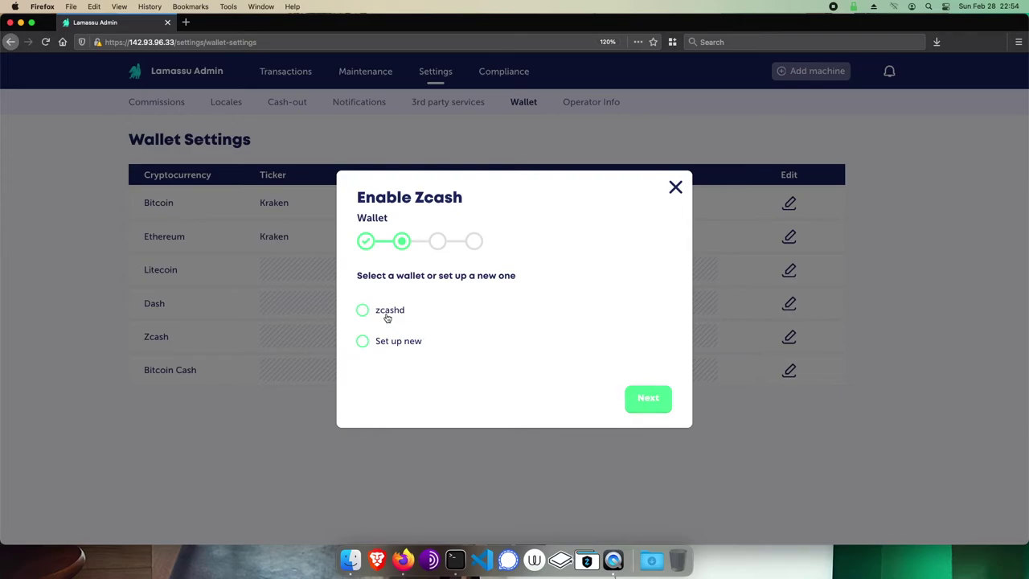
left_click(381, 340)
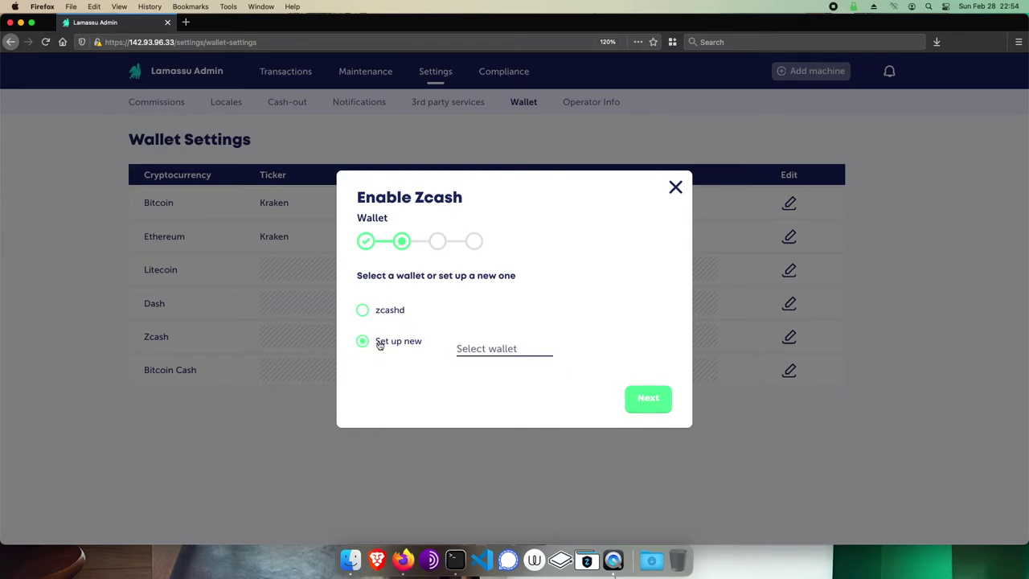
left_click(504, 343)
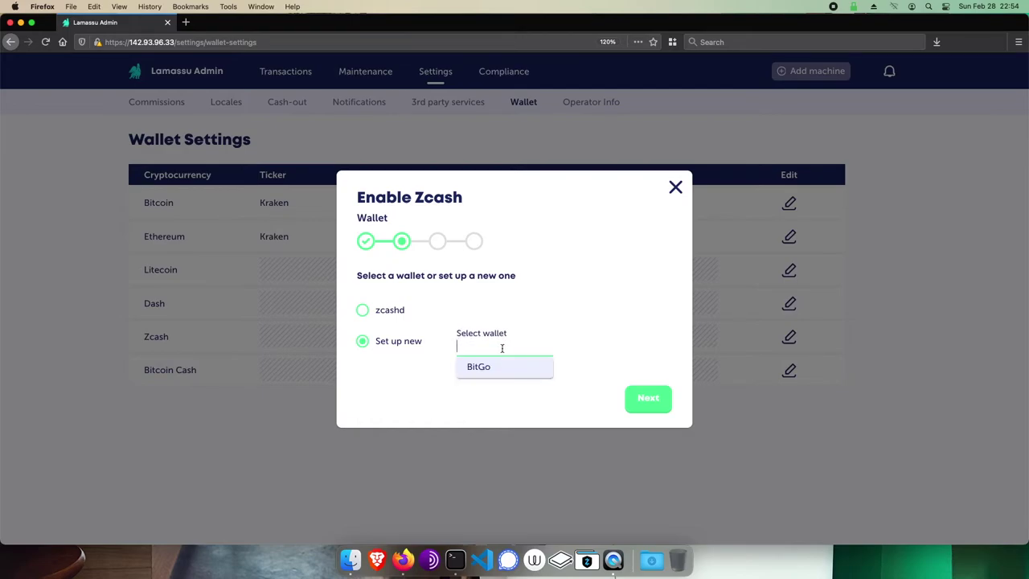
left_click(385, 315)
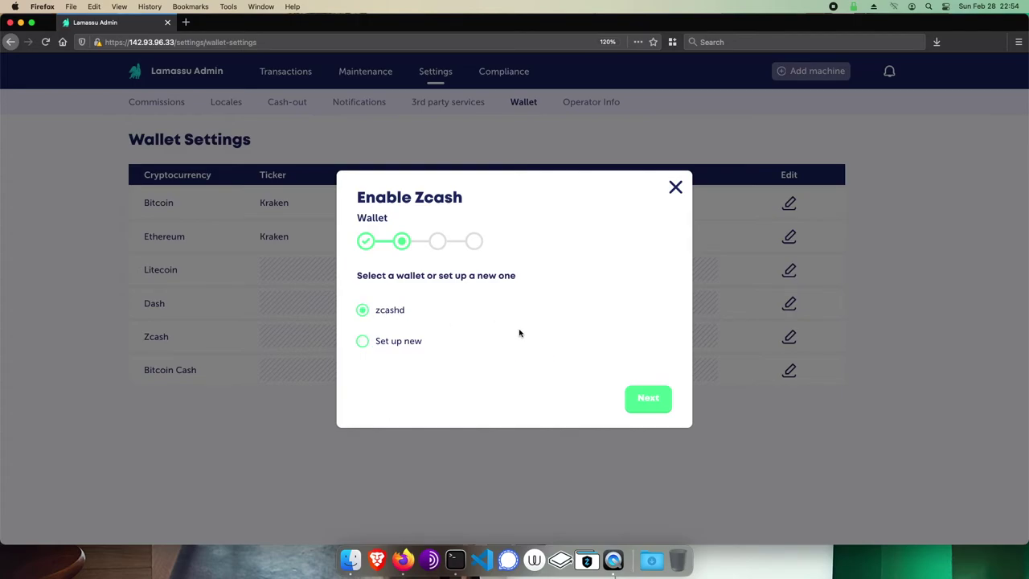
left_click(648, 397)
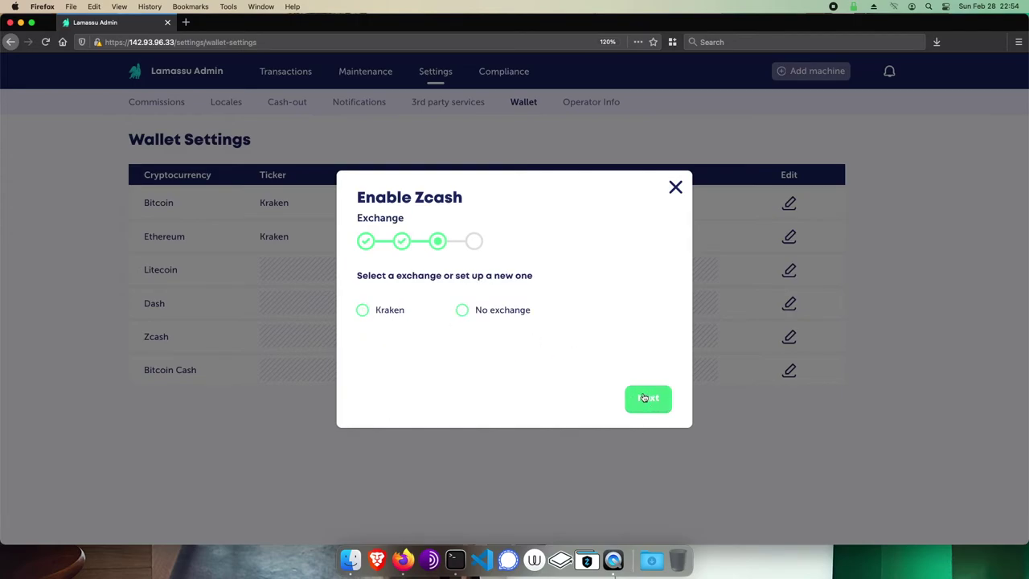
- Set Kraken as the Zcash exchange and Always 0-conf, then finish the wizard
left_click(397, 316)
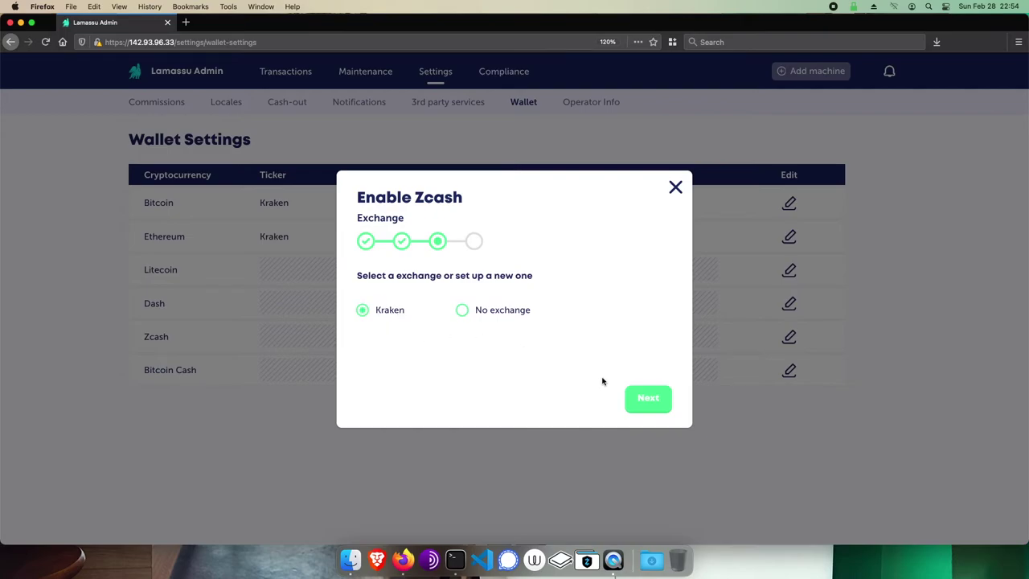
left_click(643, 397)
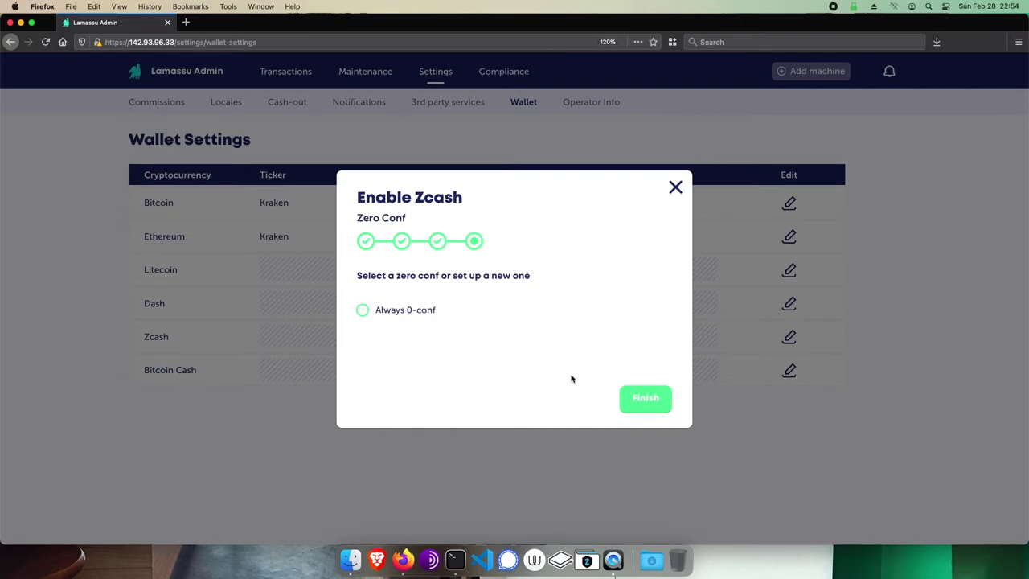
left_click(401, 314)
left_click(652, 400)
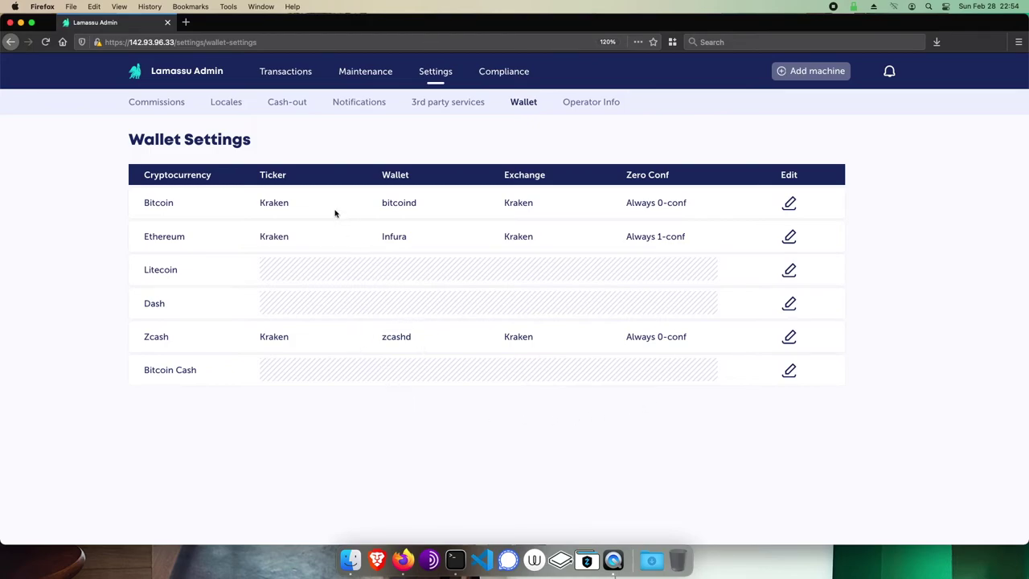
- Add ZEC to the default United States locale's crypto currencies and save it
left_click(229, 104)
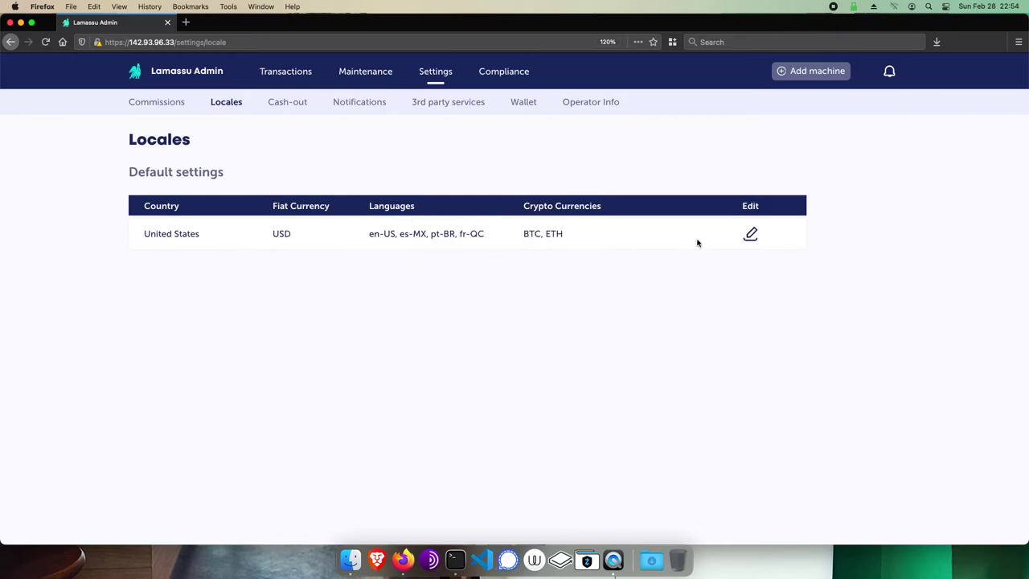
left_click(750, 234)
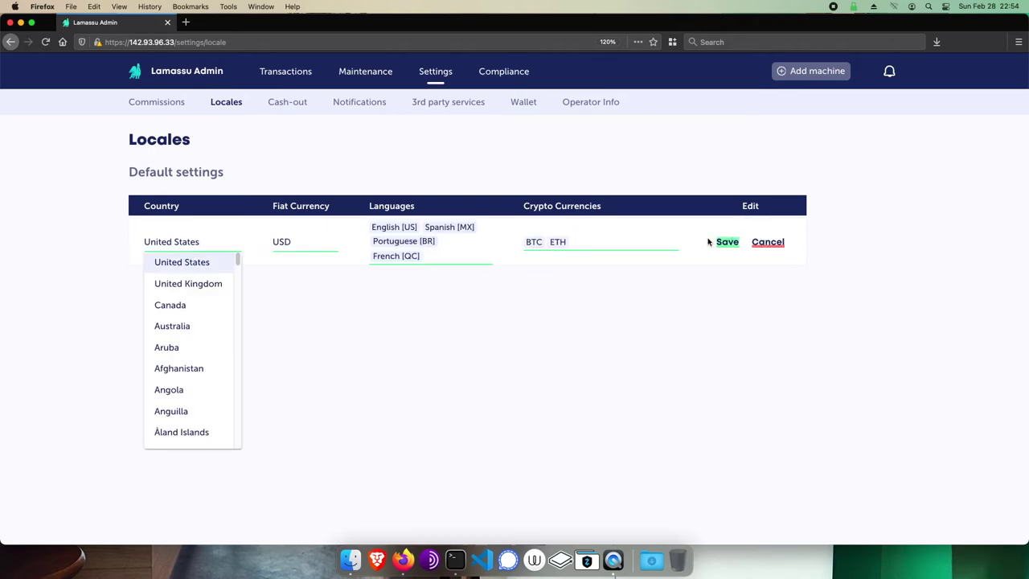
left_click(611, 245)
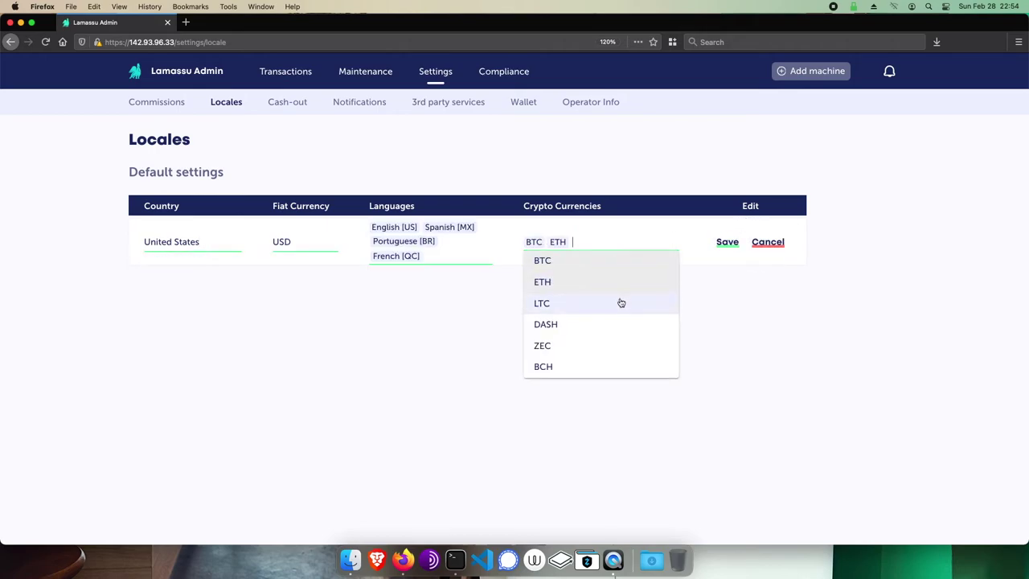
left_click(608, 346)
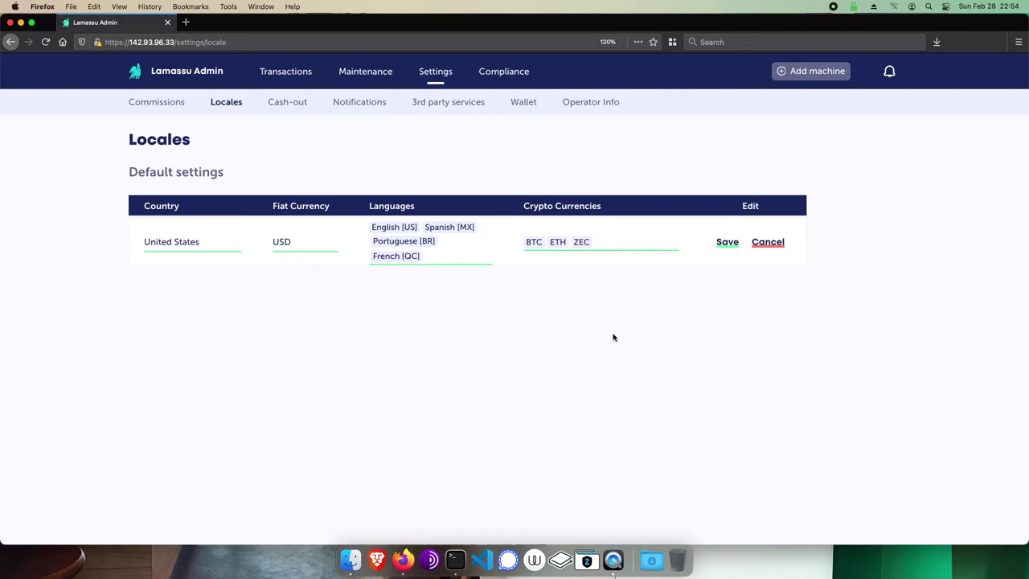
left_click(727, 244)
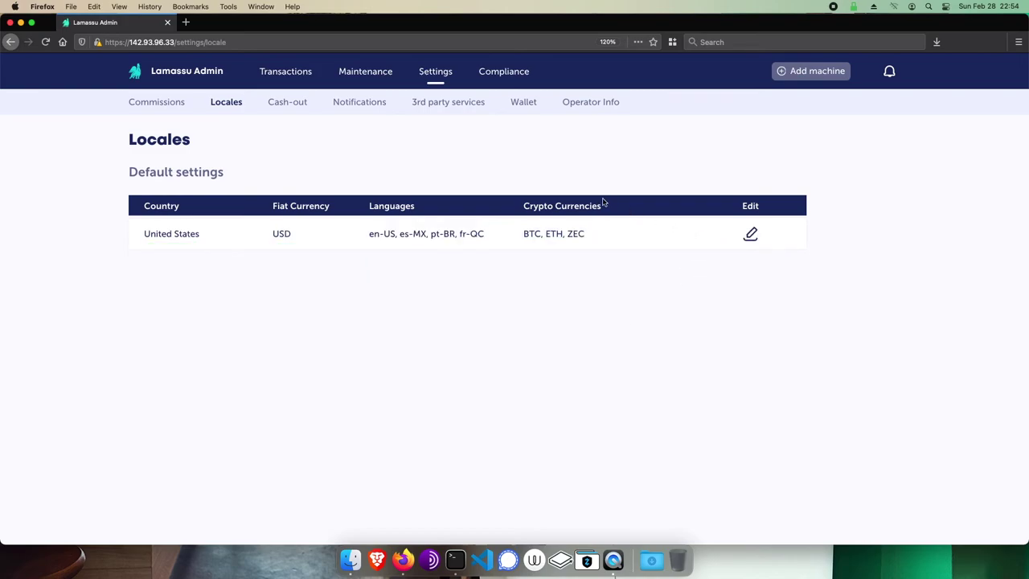
left_click(363, 75)
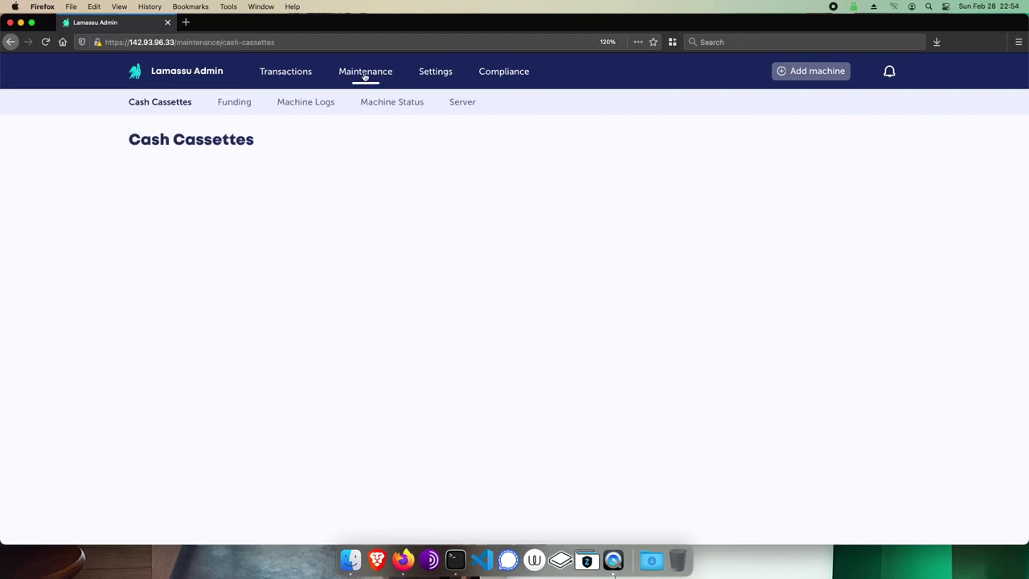
- Check that zcash is running on the Server page, then open the Funding page
left_click(455, 104)
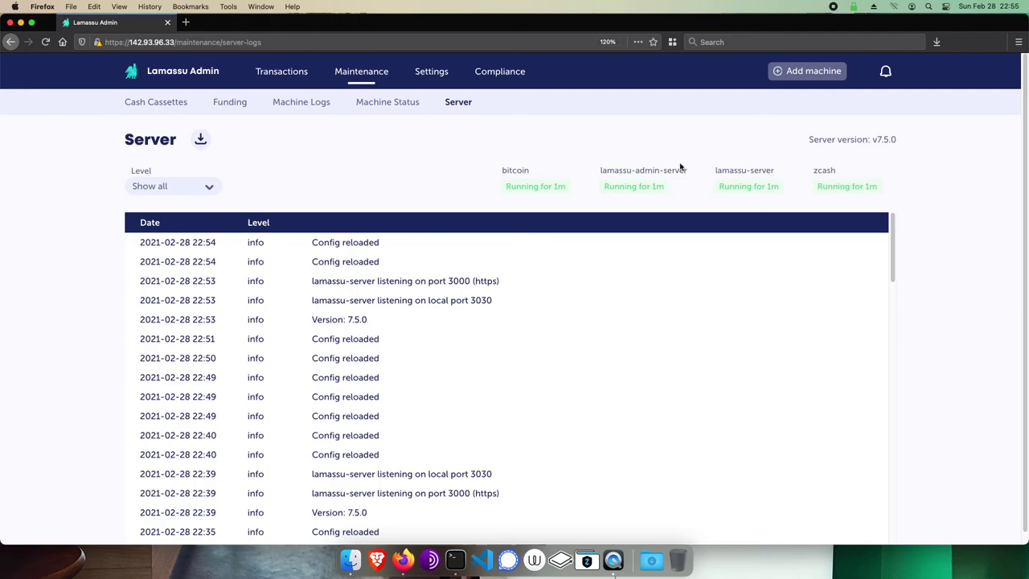
left_click(228, 105)
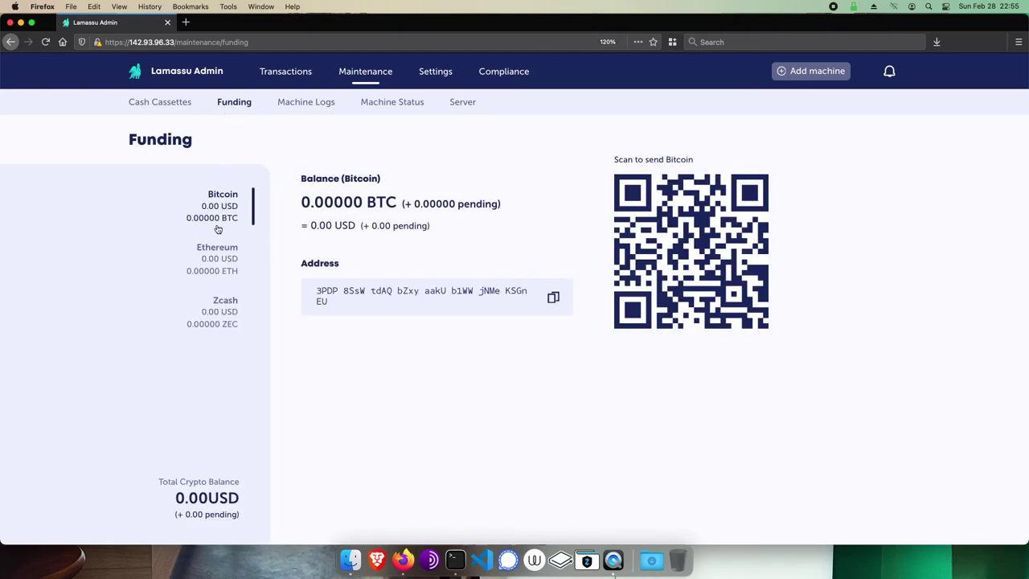
- Select Zcash in the Funding list and copy its receive address to the clipboard
left_click(215, 257)
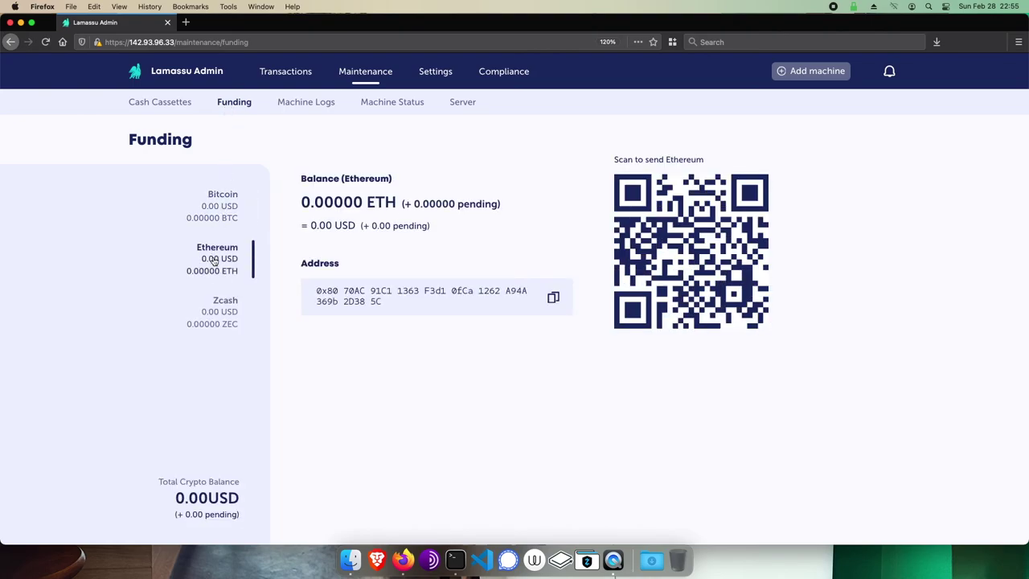
left_click(217, 319)
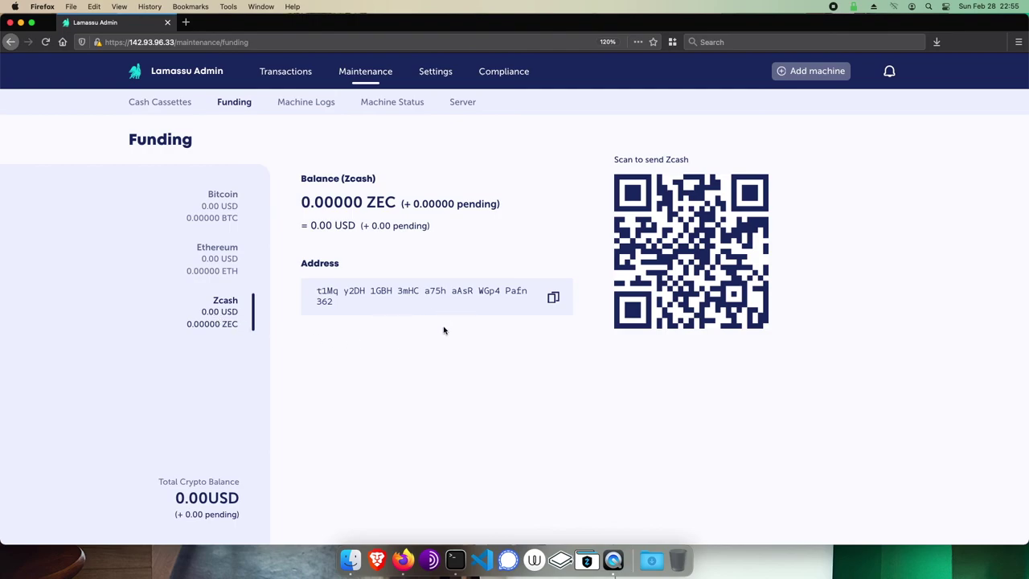
left_click(553, 298)
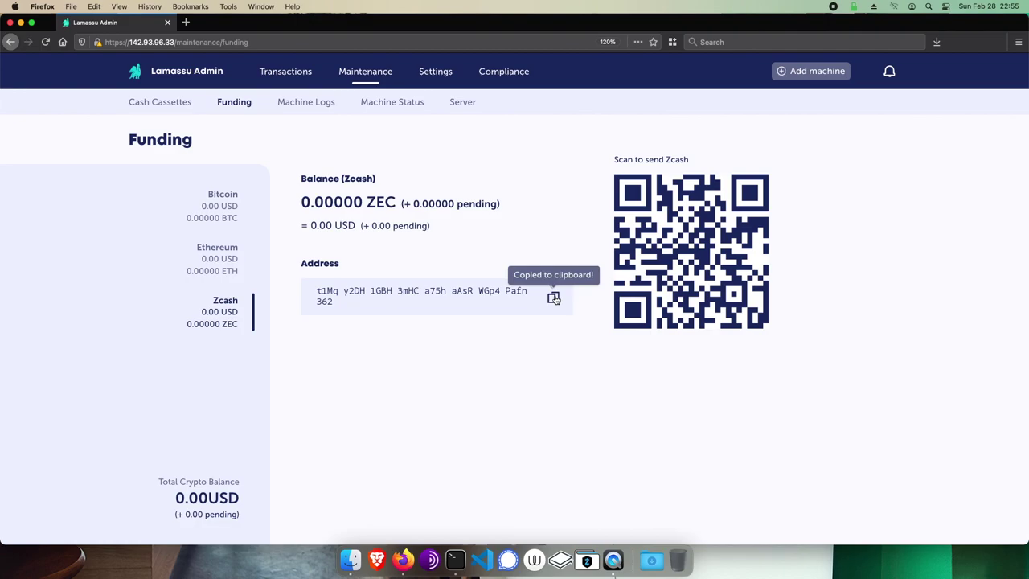